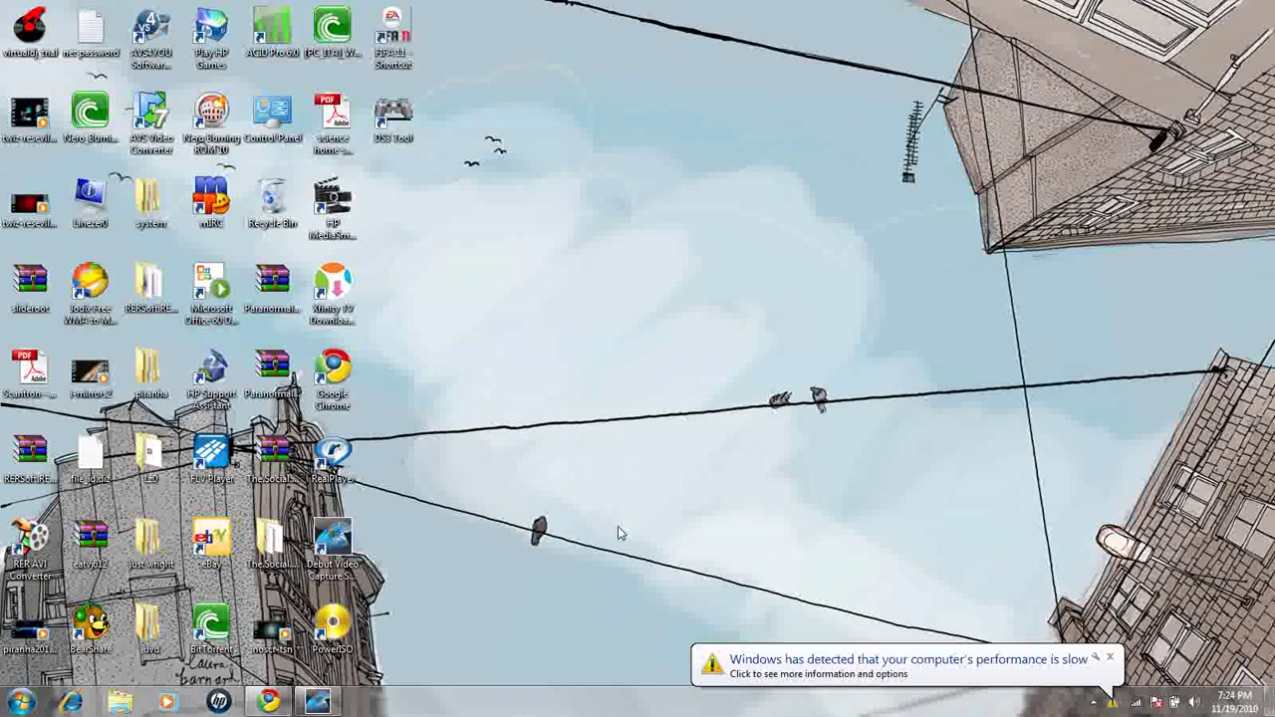
Dismiss the 'performance is slow' notification balloon on the desktop.
click(1110, 661)
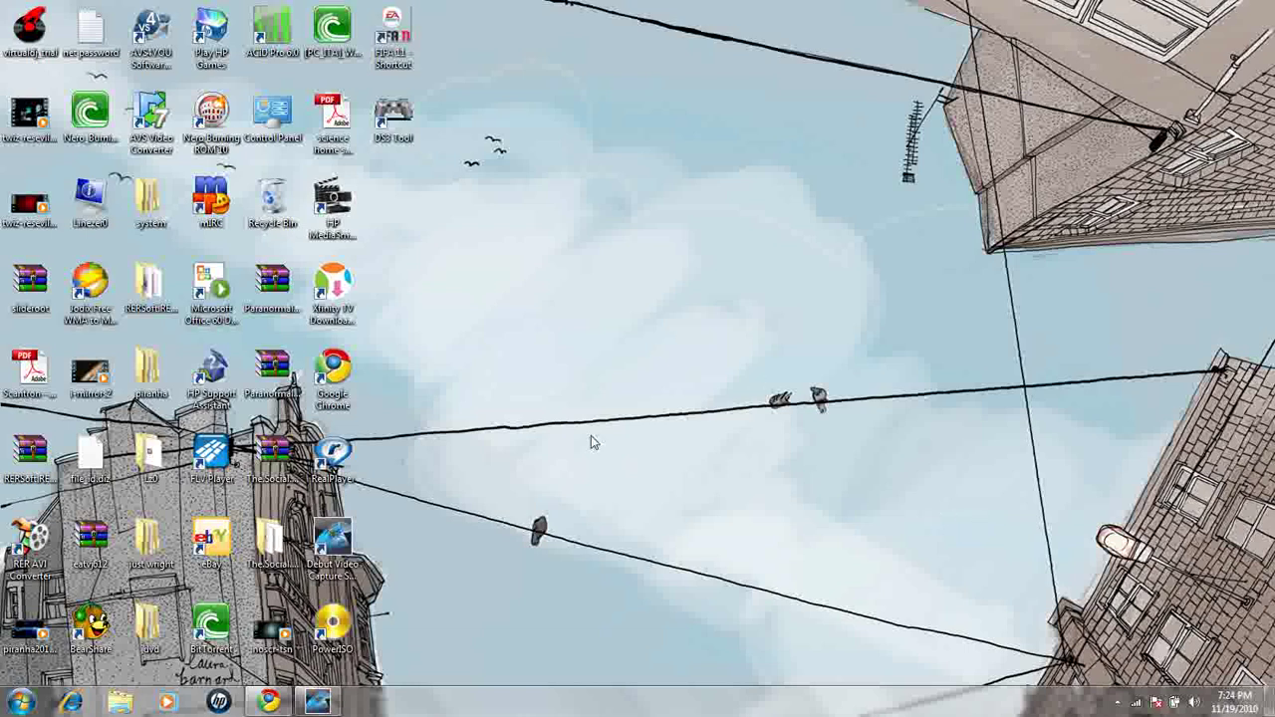
Search Google for 'poweriso' in Chrome.
click(264, 703)
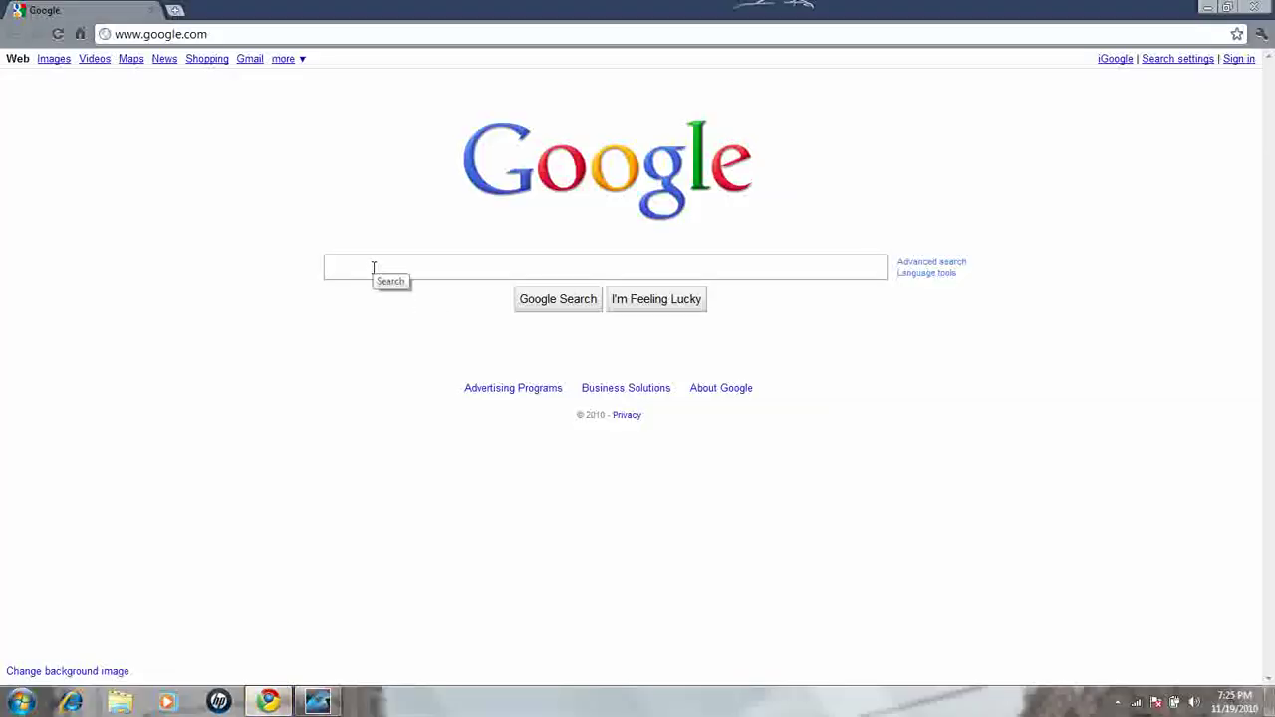
text(owei)
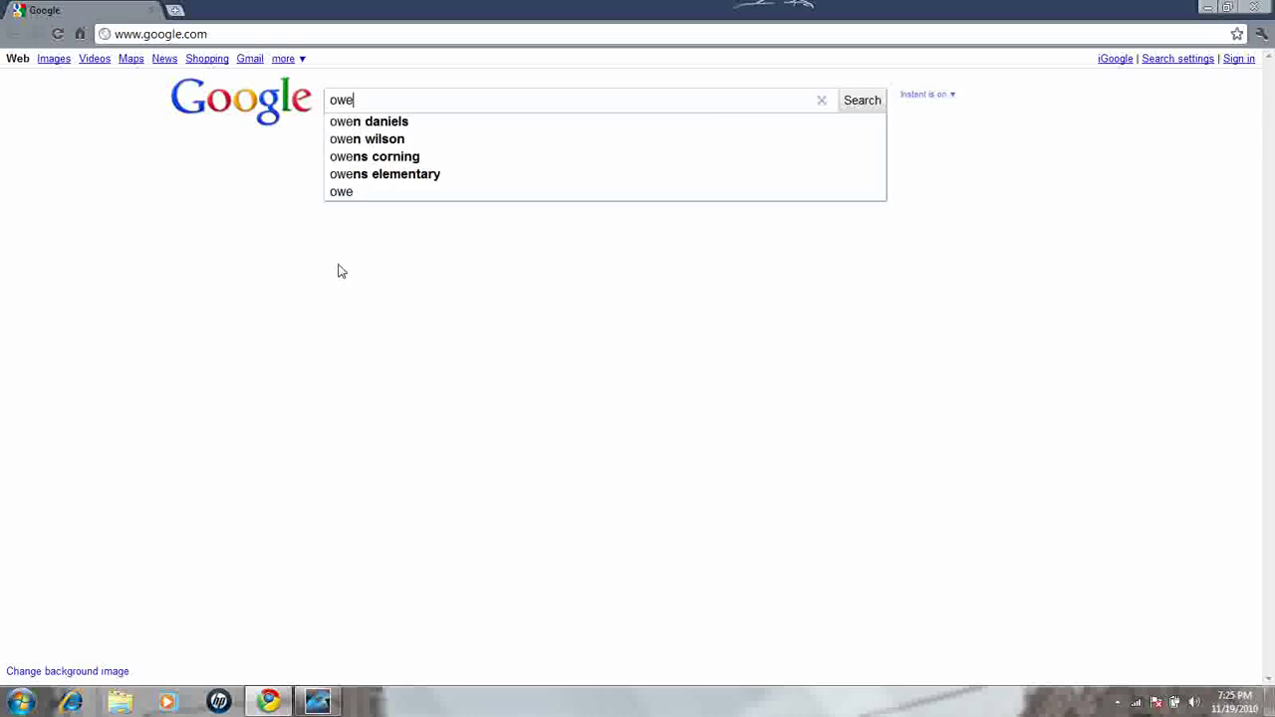
key(BackSpace)
key(BackSpace)
key(BackSpace)
key(BackSpace)
text(po)
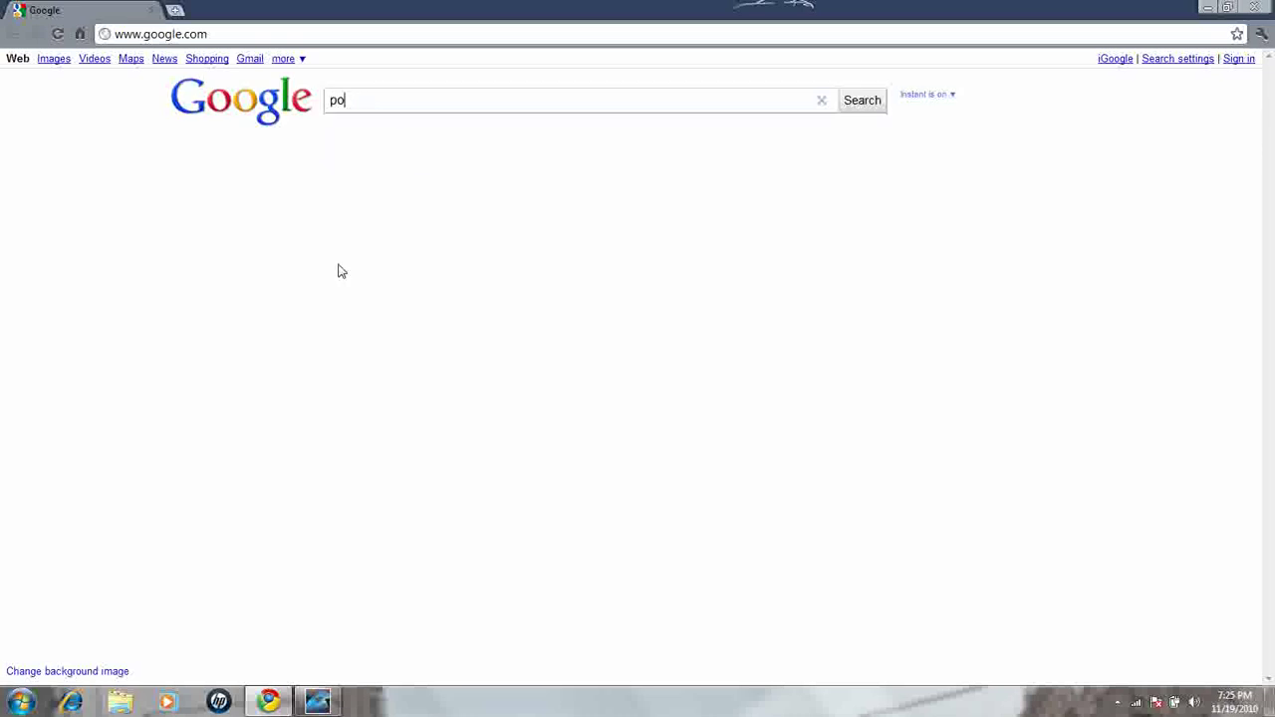
text(weriso)
key(Return)
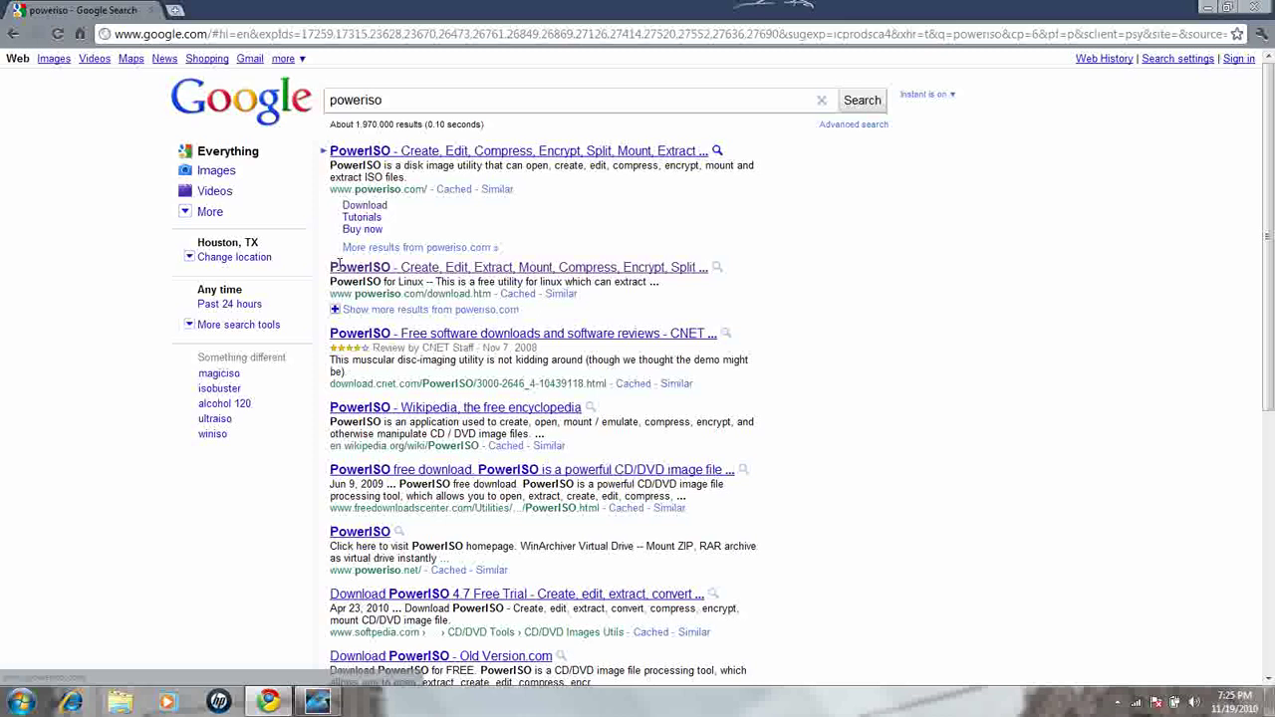
Open the PowerISO 4.7 download via Download Site 1 and Download Now, then minimize Chrome.
click(480, 159)
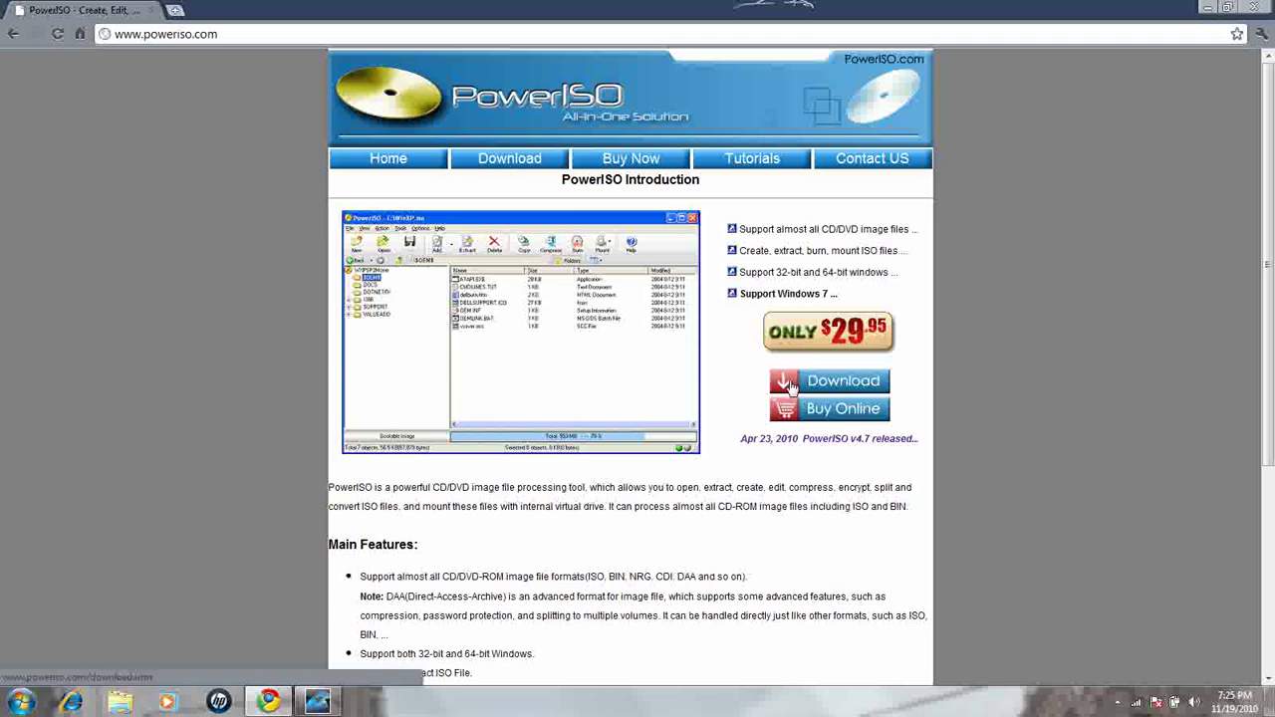
click(787, 383)
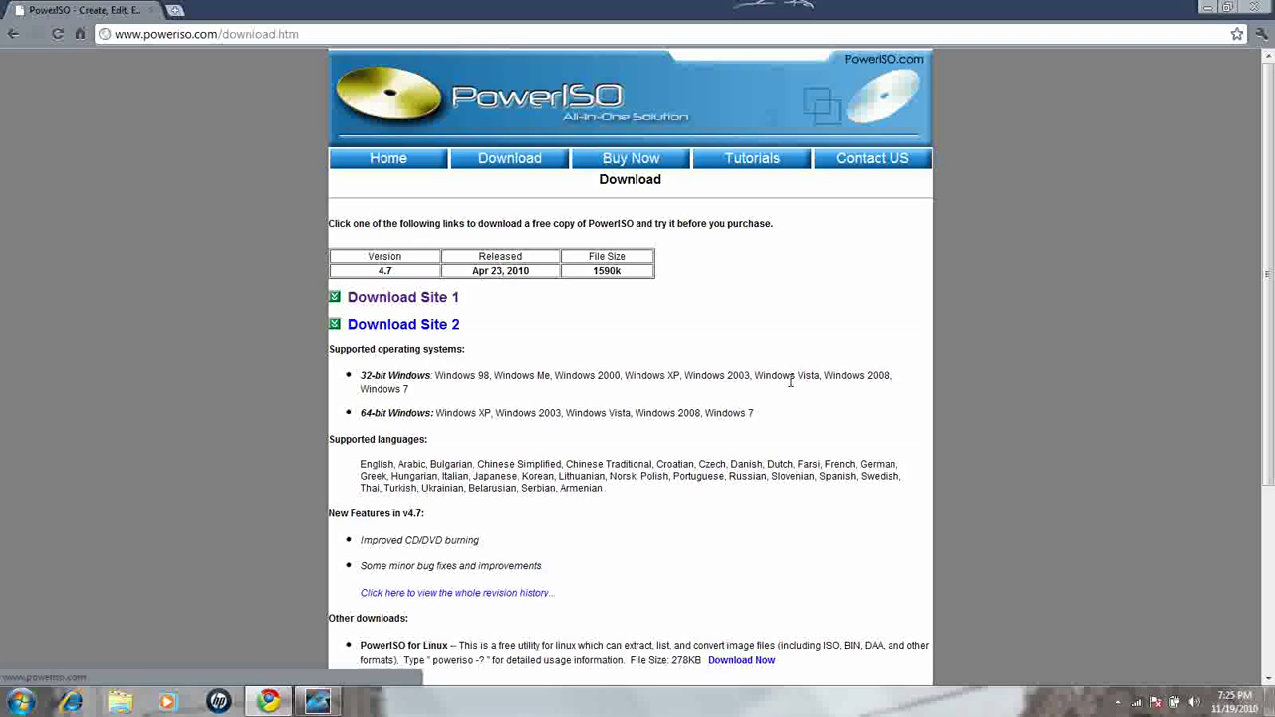
click(381, 299)
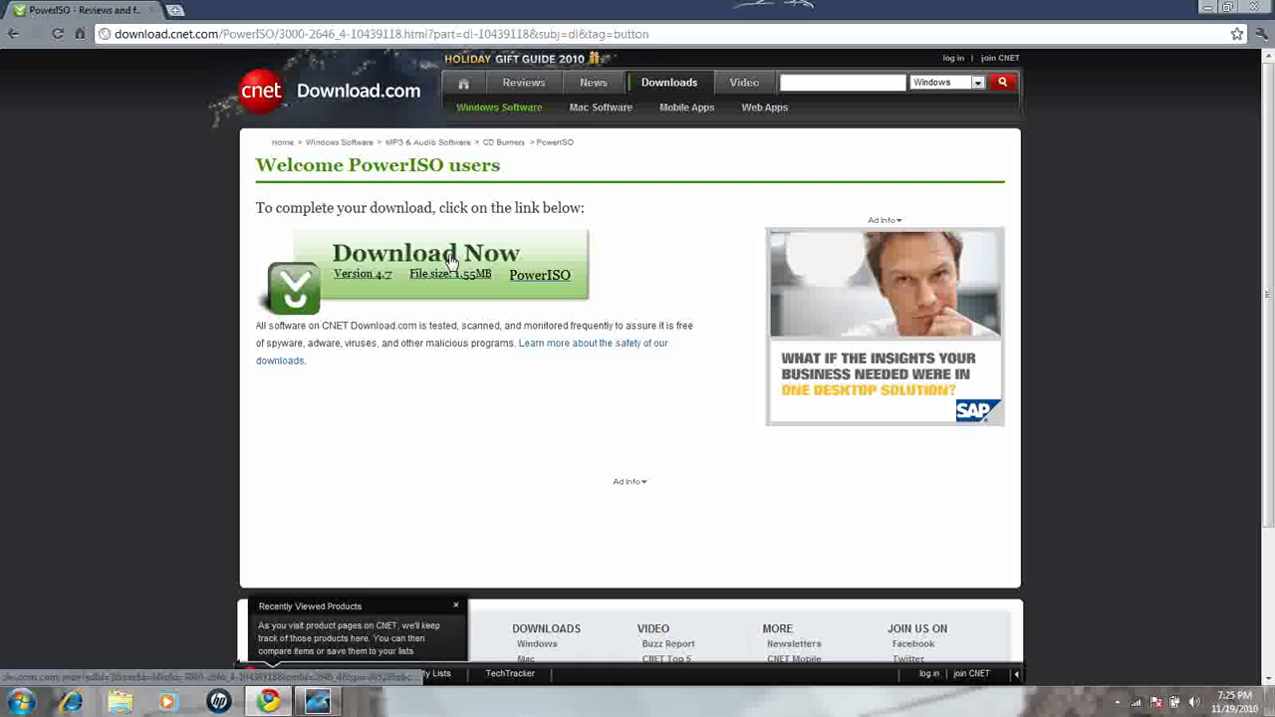
click(451, 261)
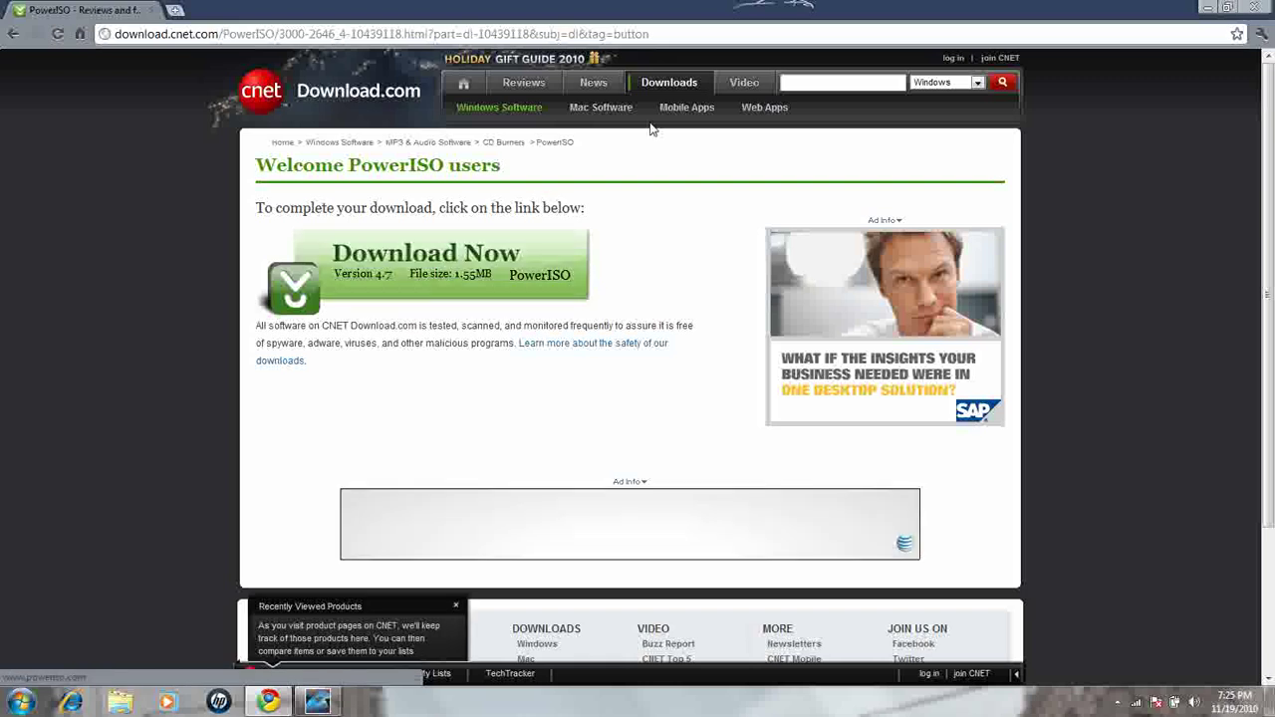
click(1207, 6)
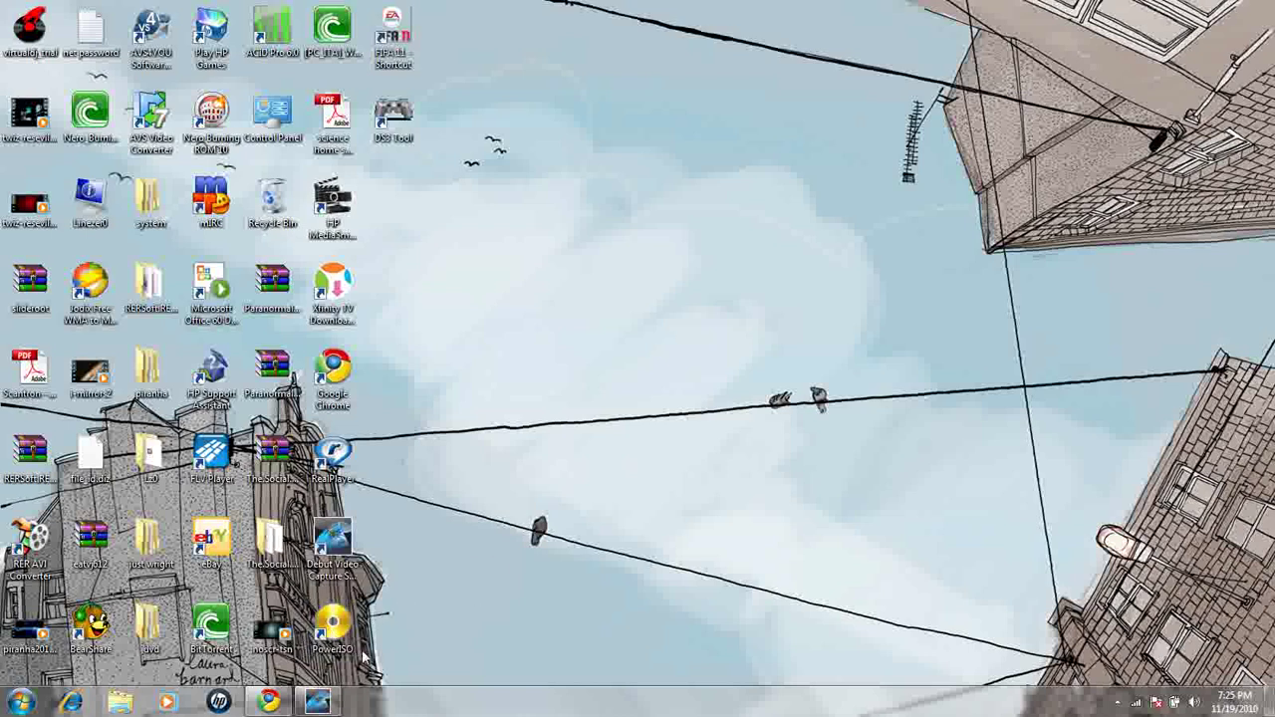
Launch PowerISO from its desktop shortcut and close the 'Thank you for trying' reminder.
right_click(340, 630)
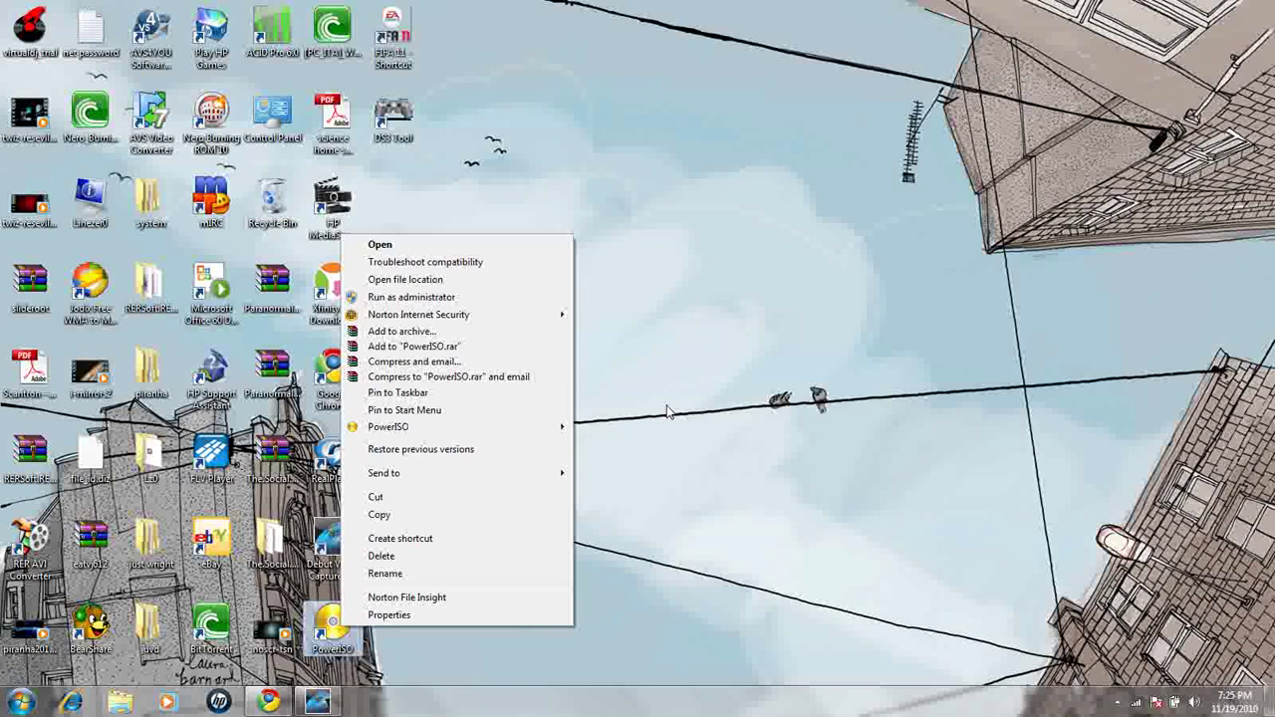
click(671, 410)
double_click(333, 626)
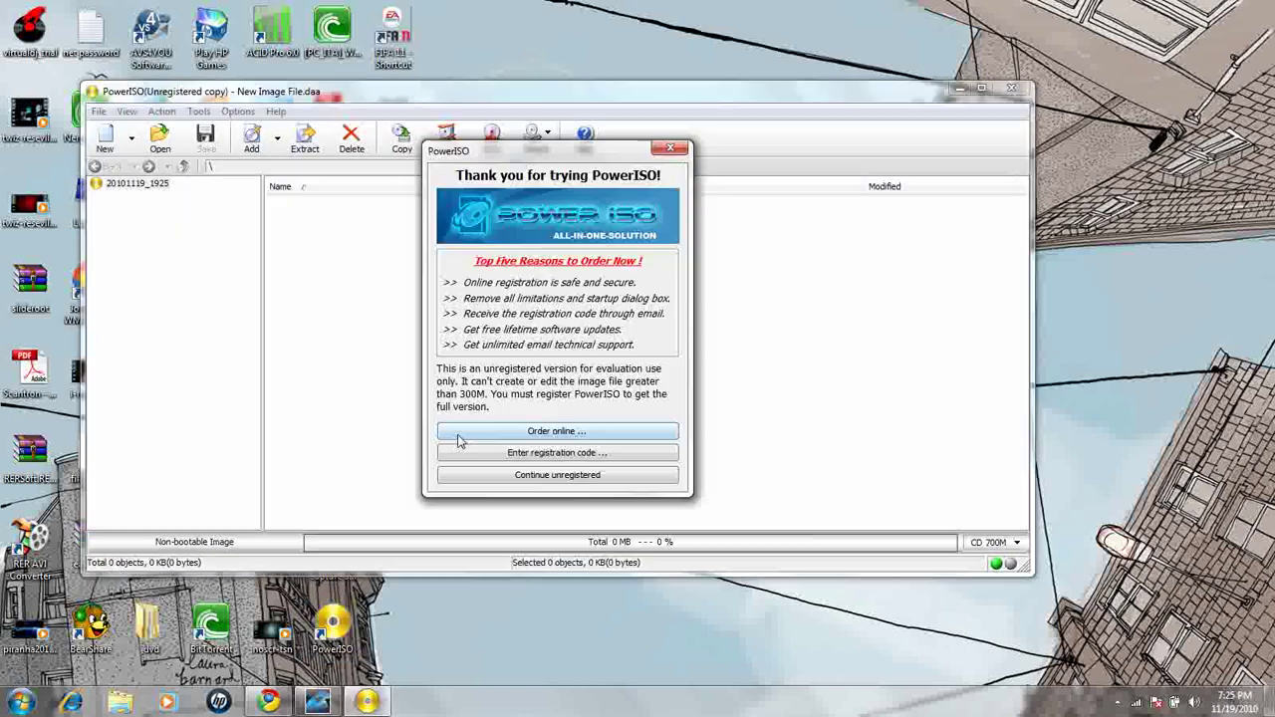
click(670, 147)
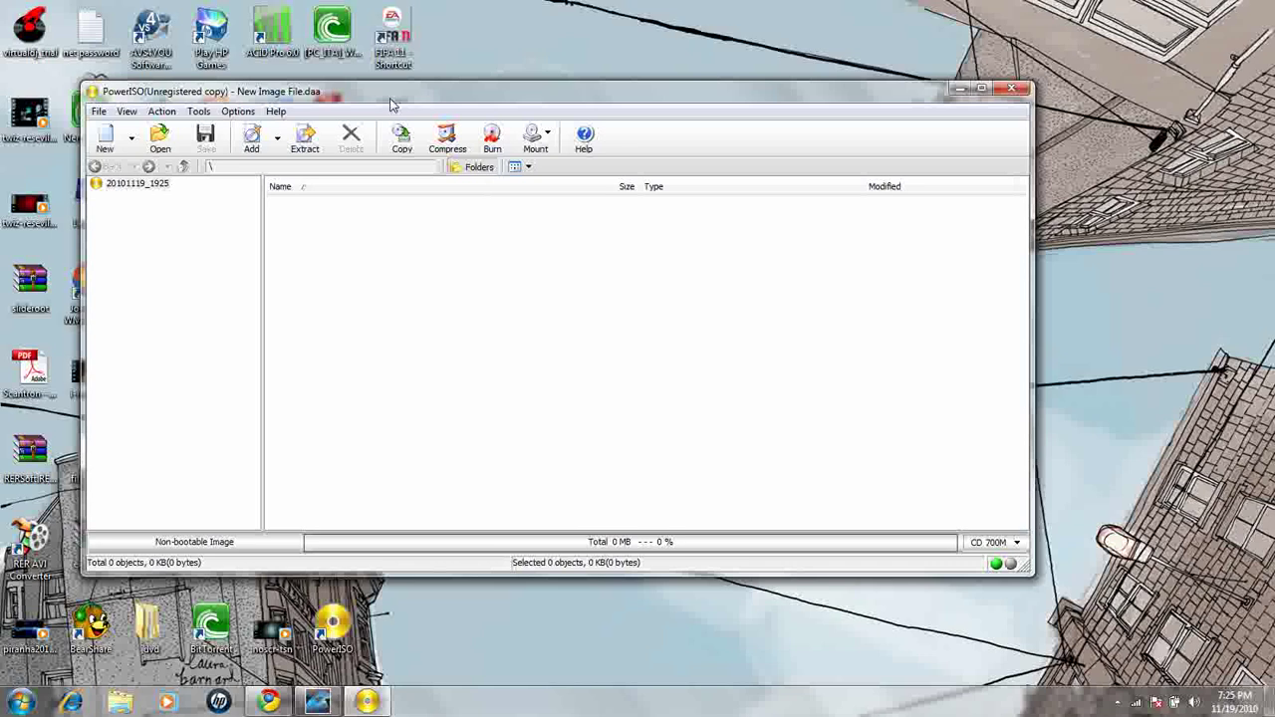
Dismiss the slow-performance warning and minimize the PowerISO window.
drag(391, 104, 395, 108)
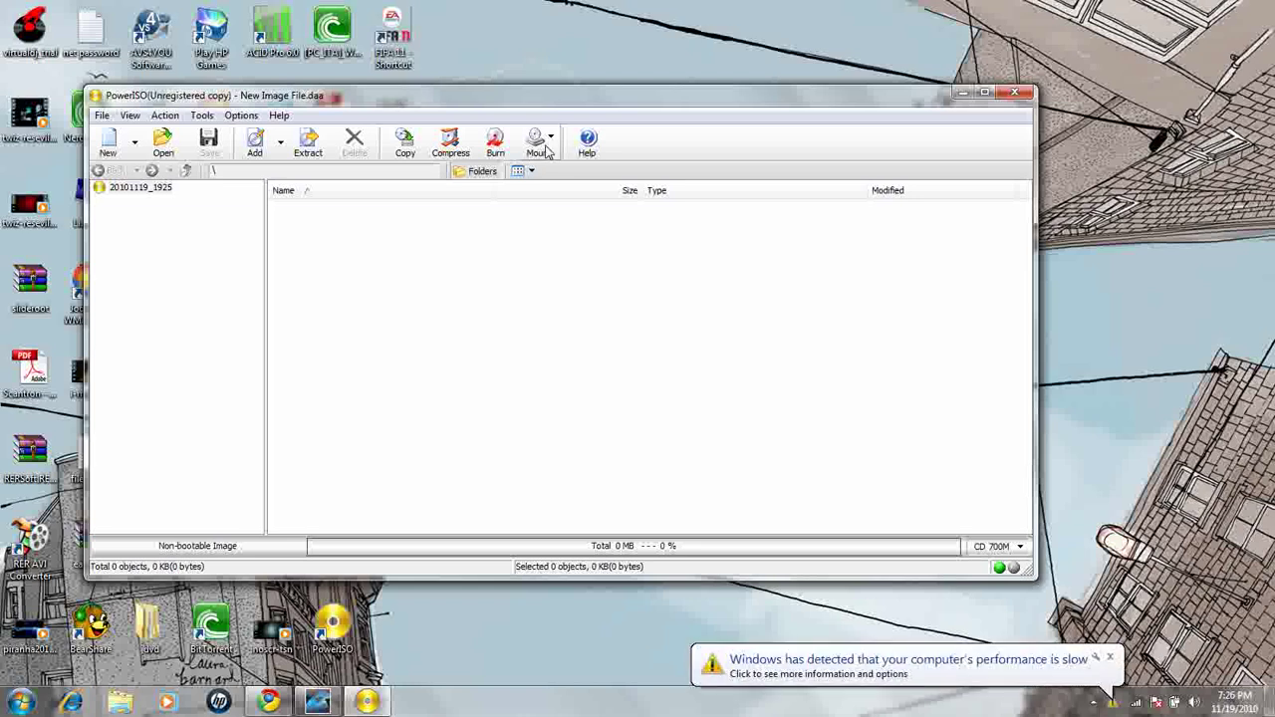
click(1110, 660)
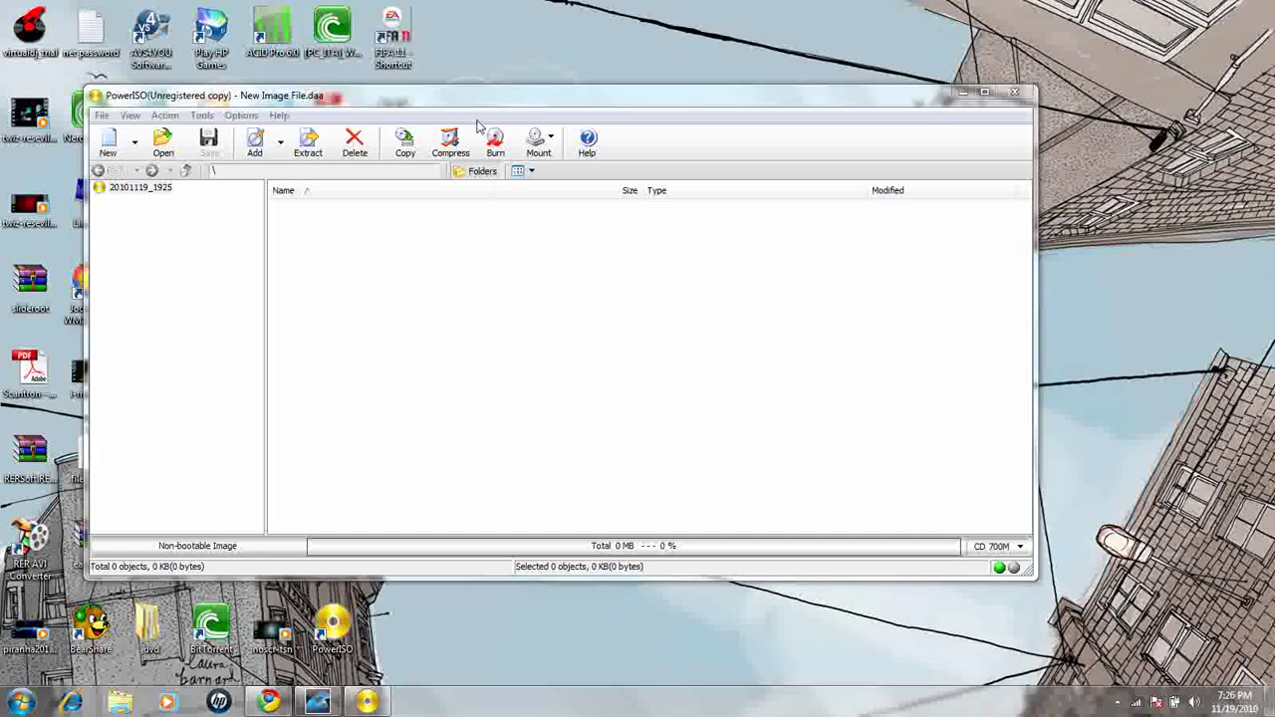
click(963, 93)
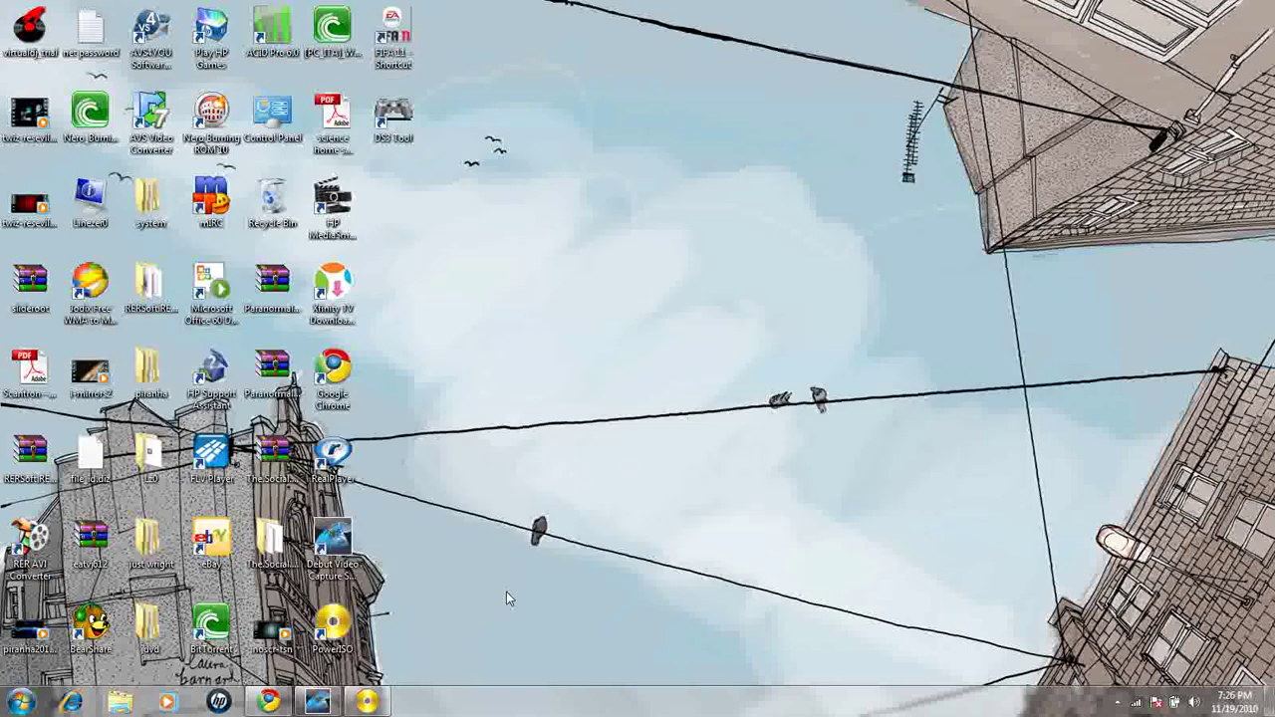
Browse to the FIFA 11 folder inside the user's Downloads folder.
click(12, 707)
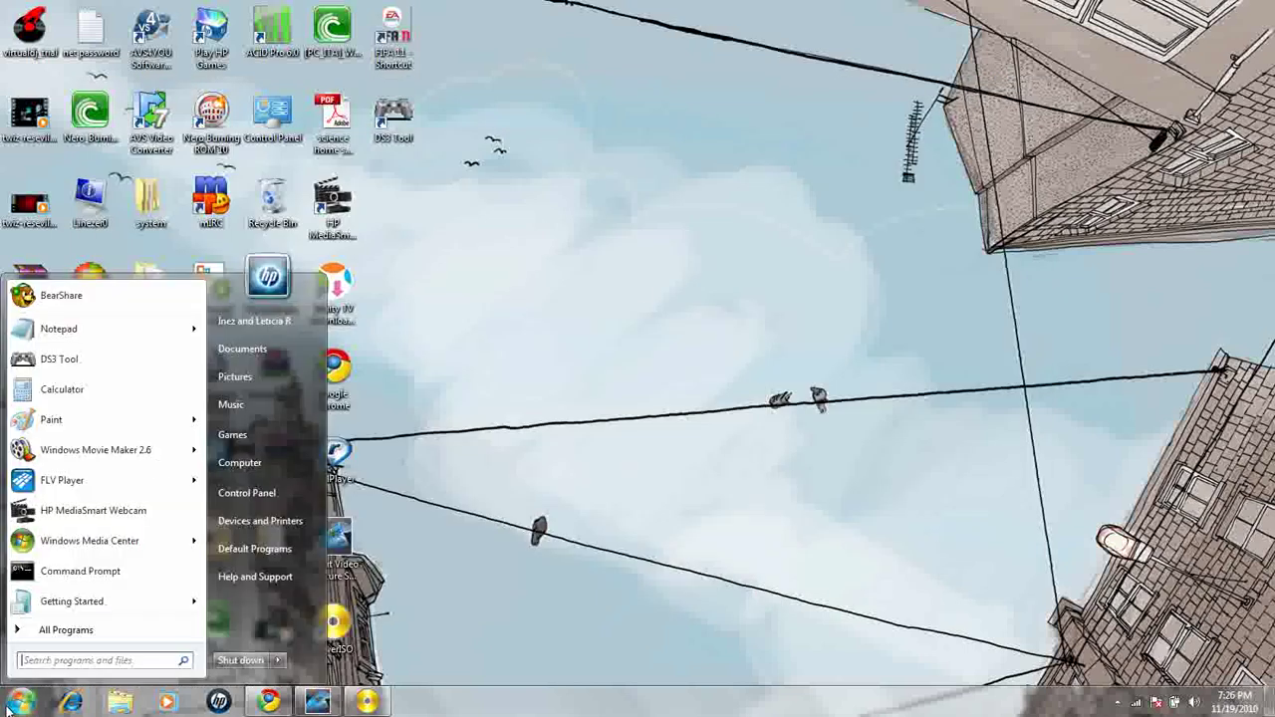
click(247, 330)
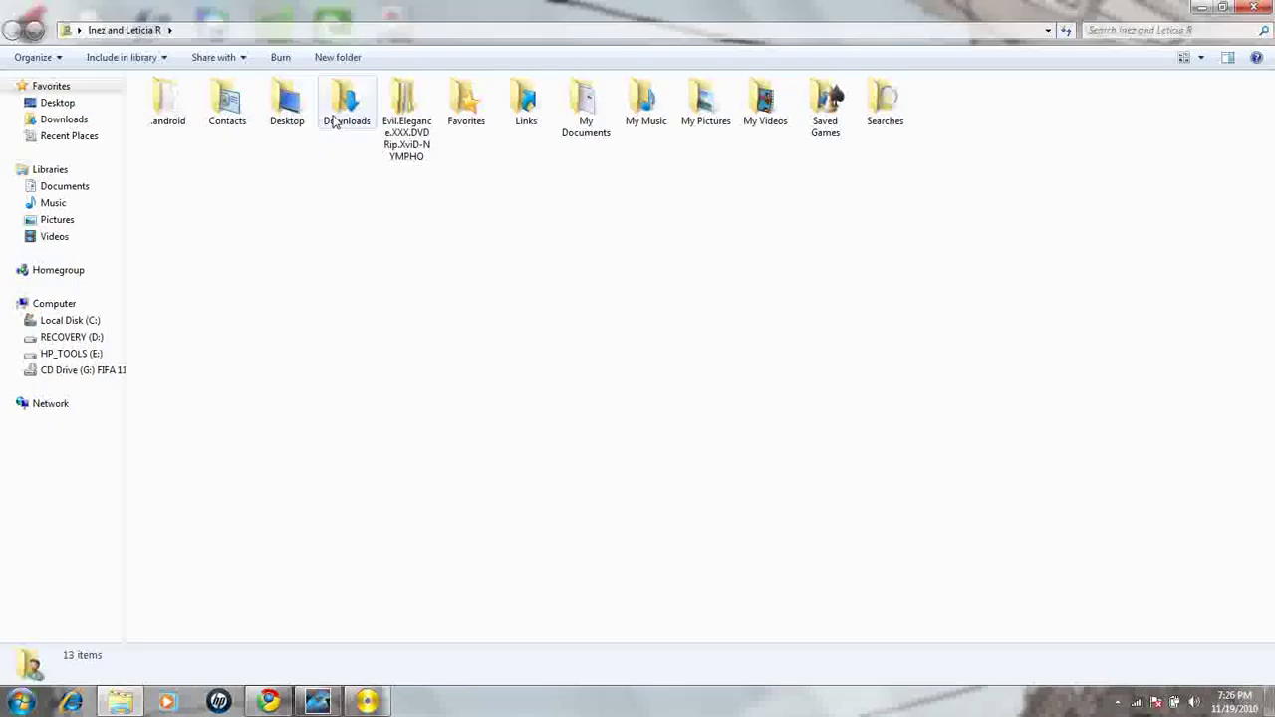
double_click(335, 116)
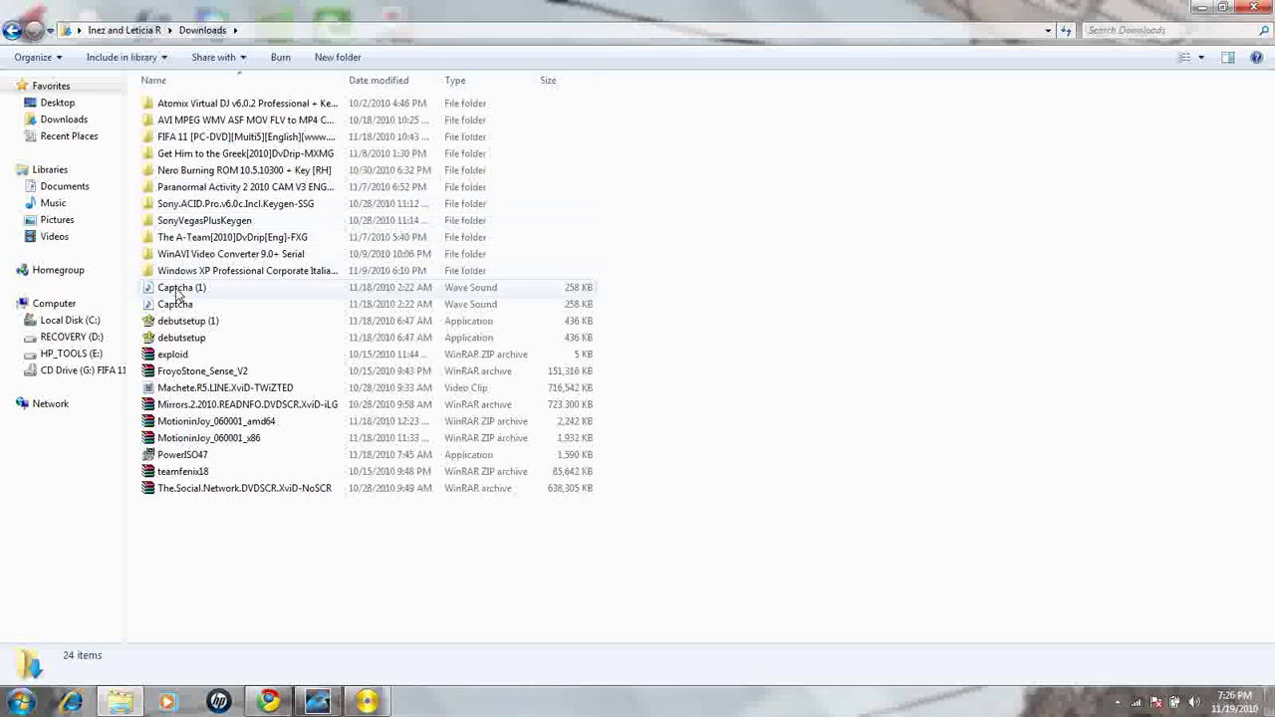
double_click(223, 139)
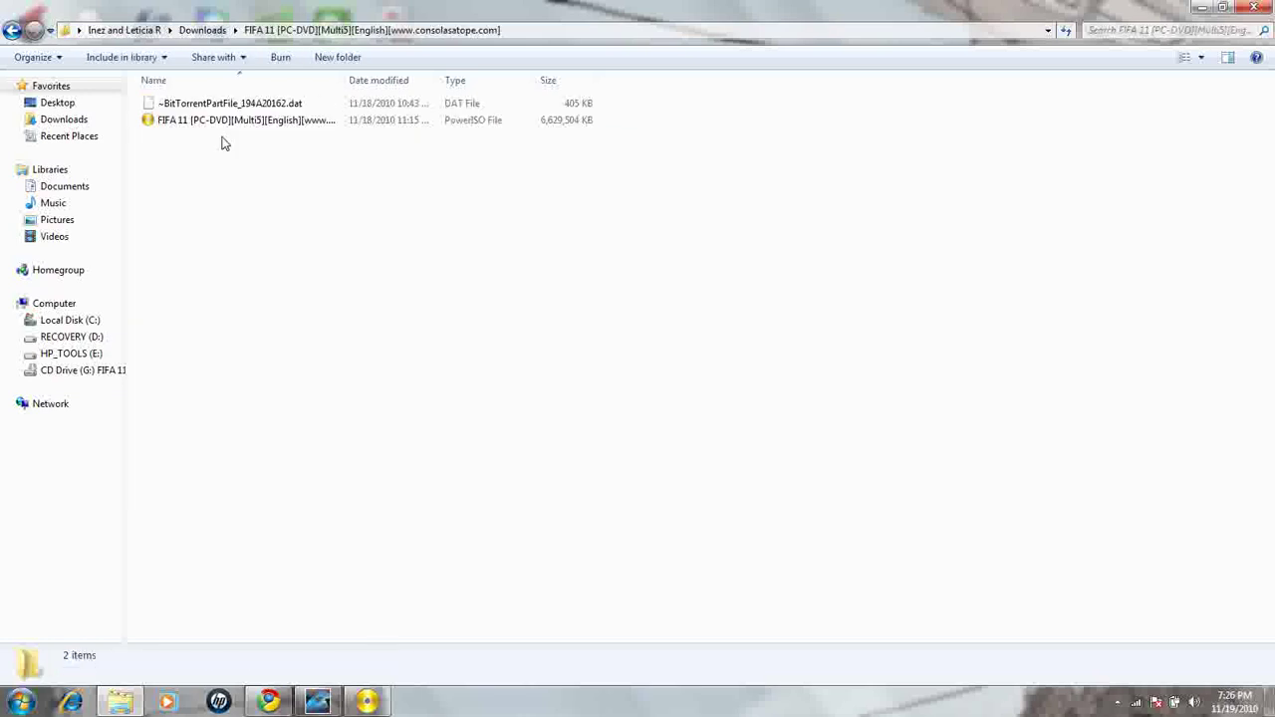
Mount the FIFA 11 ISO with PowerISO's Mount Image to Drive [G:].
right_click(239, 120)
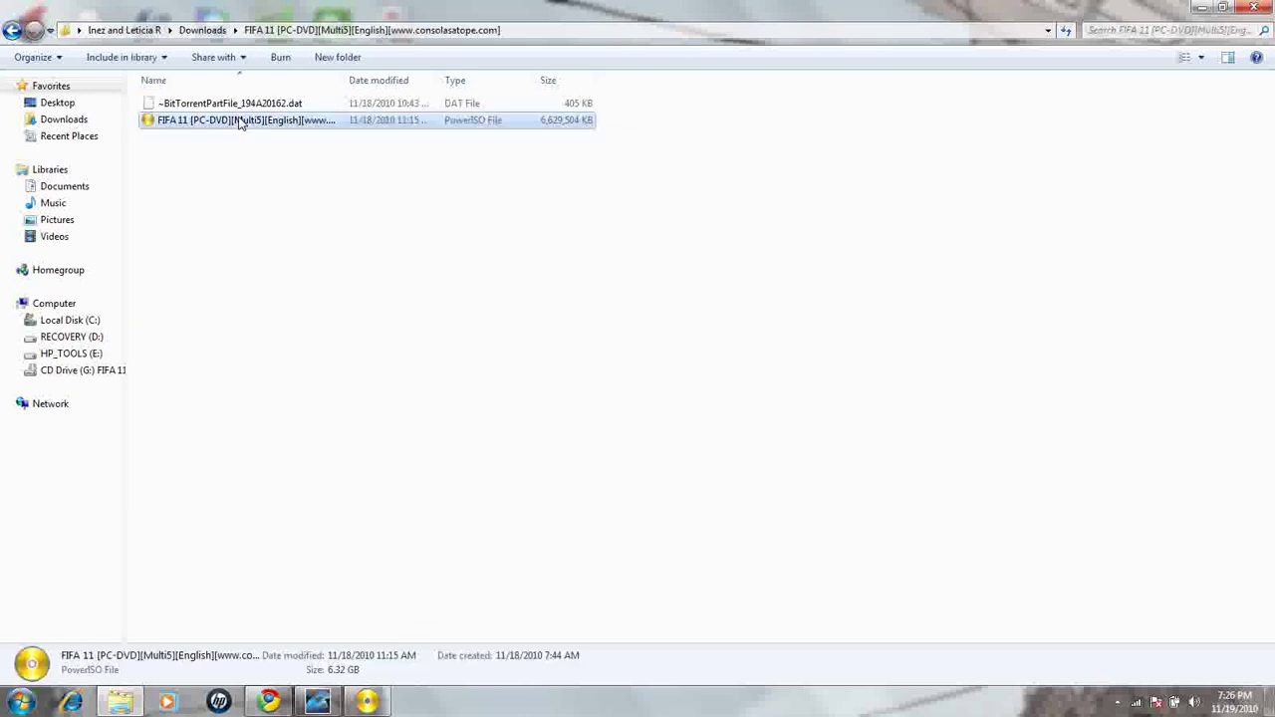
mouse_move(296, 330)
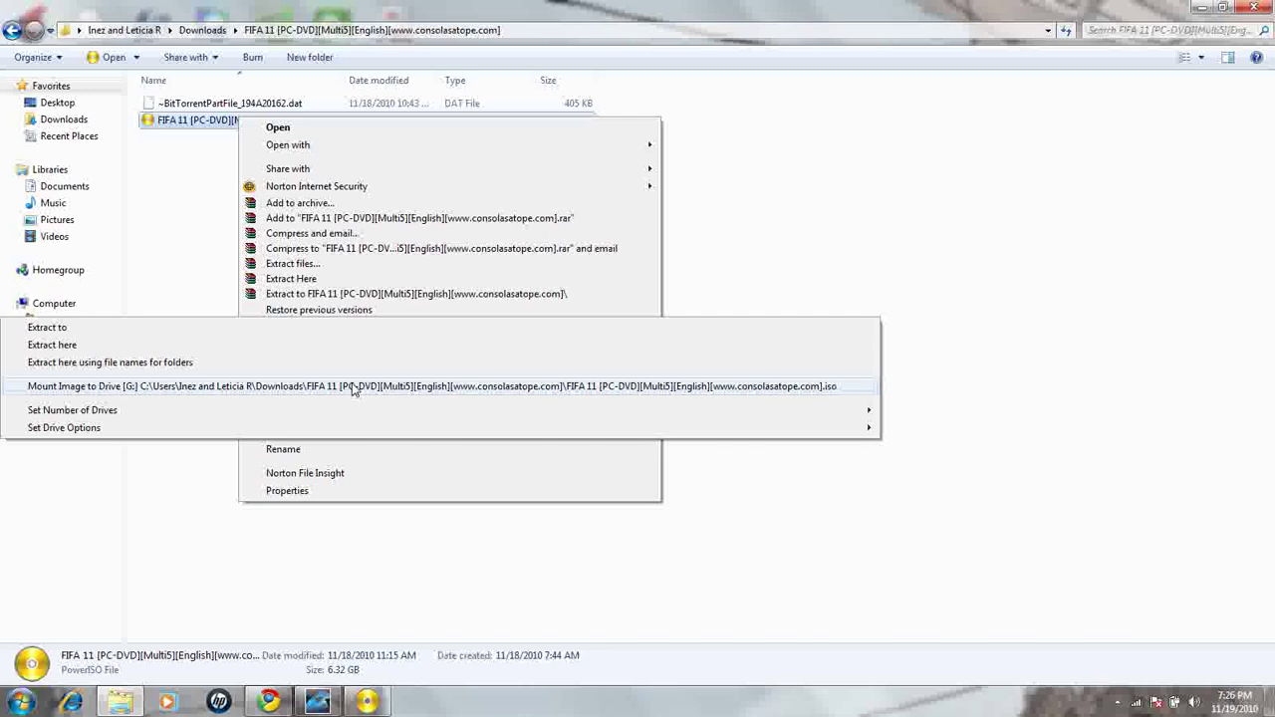
click(354, 388)
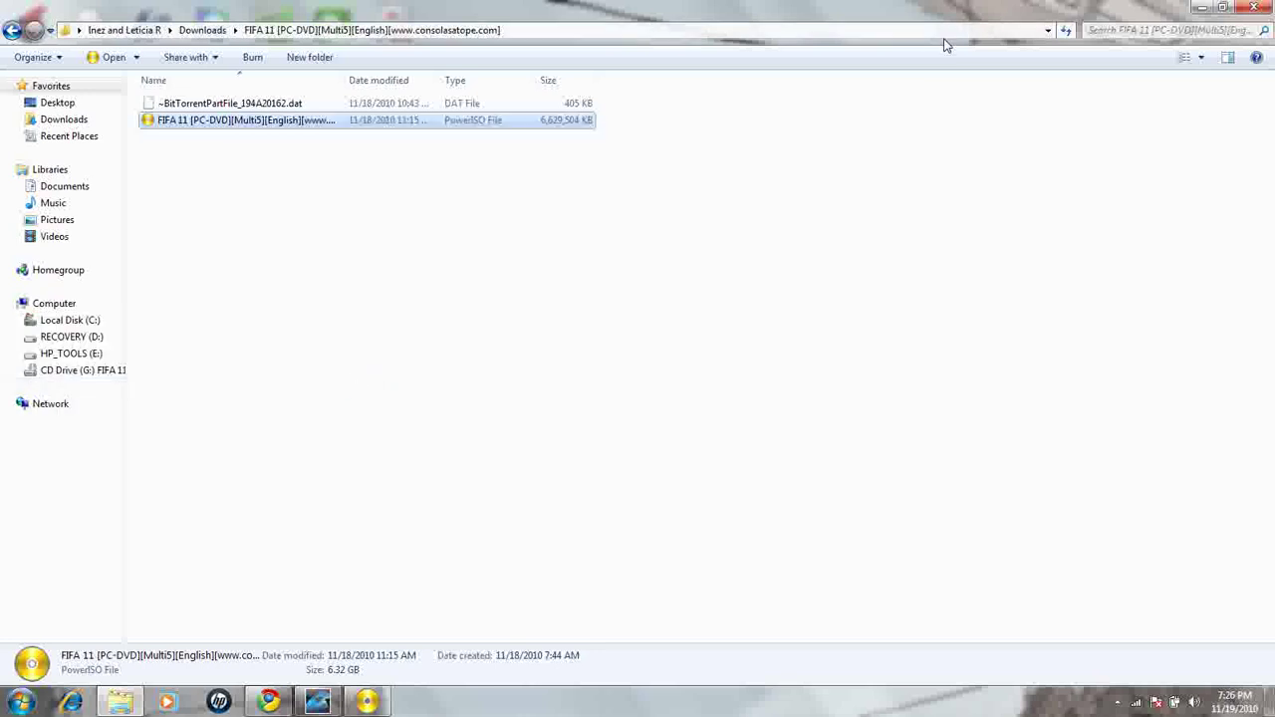
Close Explorer, go to Computer, and open the mounted CD Drive (G:).
click(1253, 7)
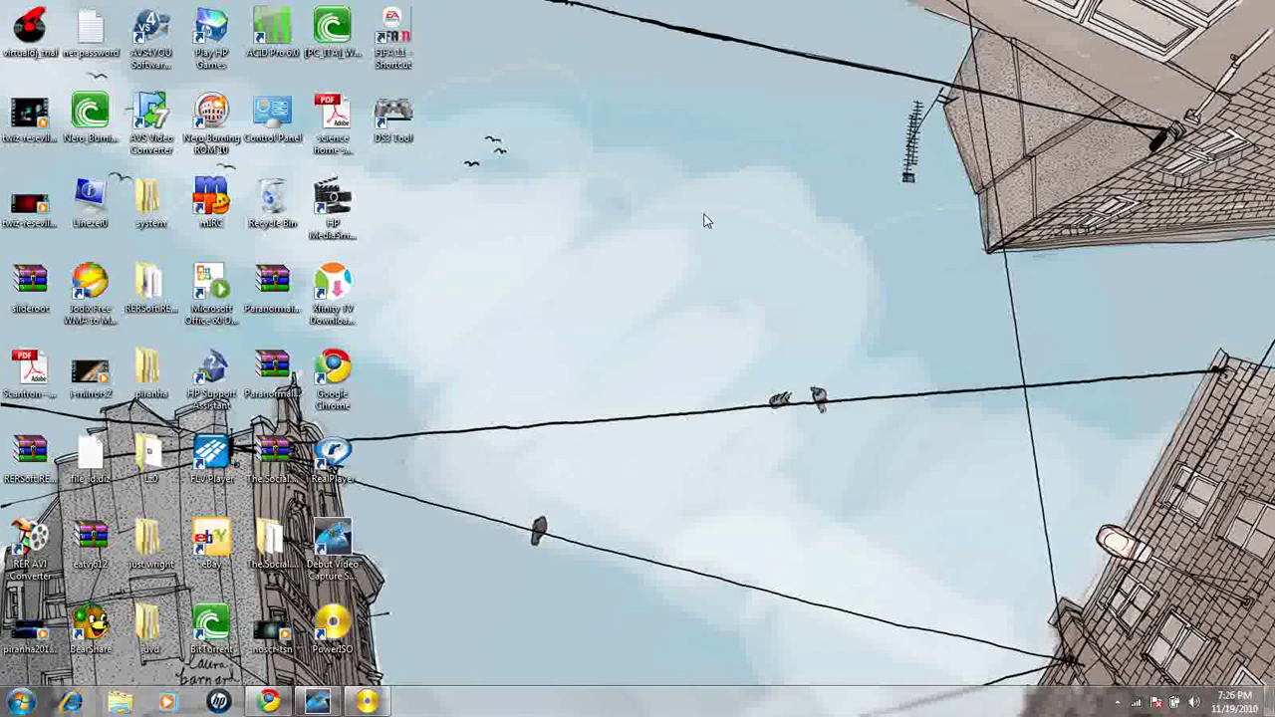
key(super)
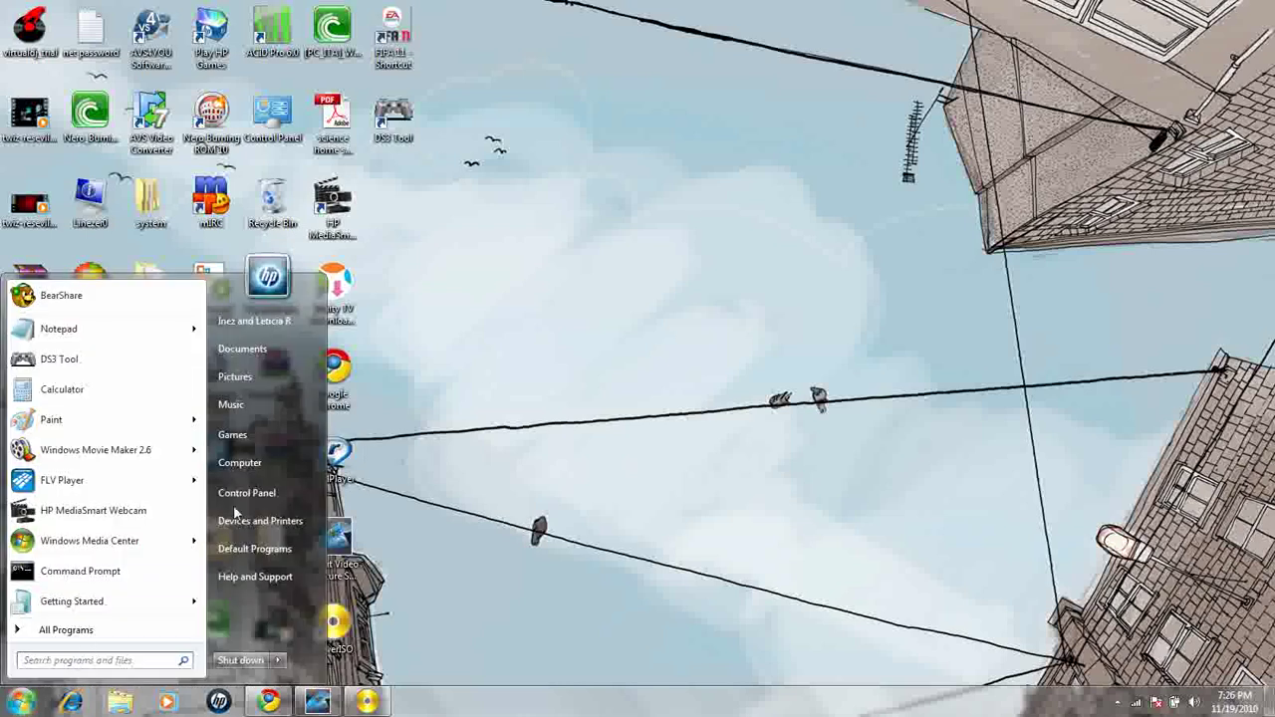
click(239, 464)
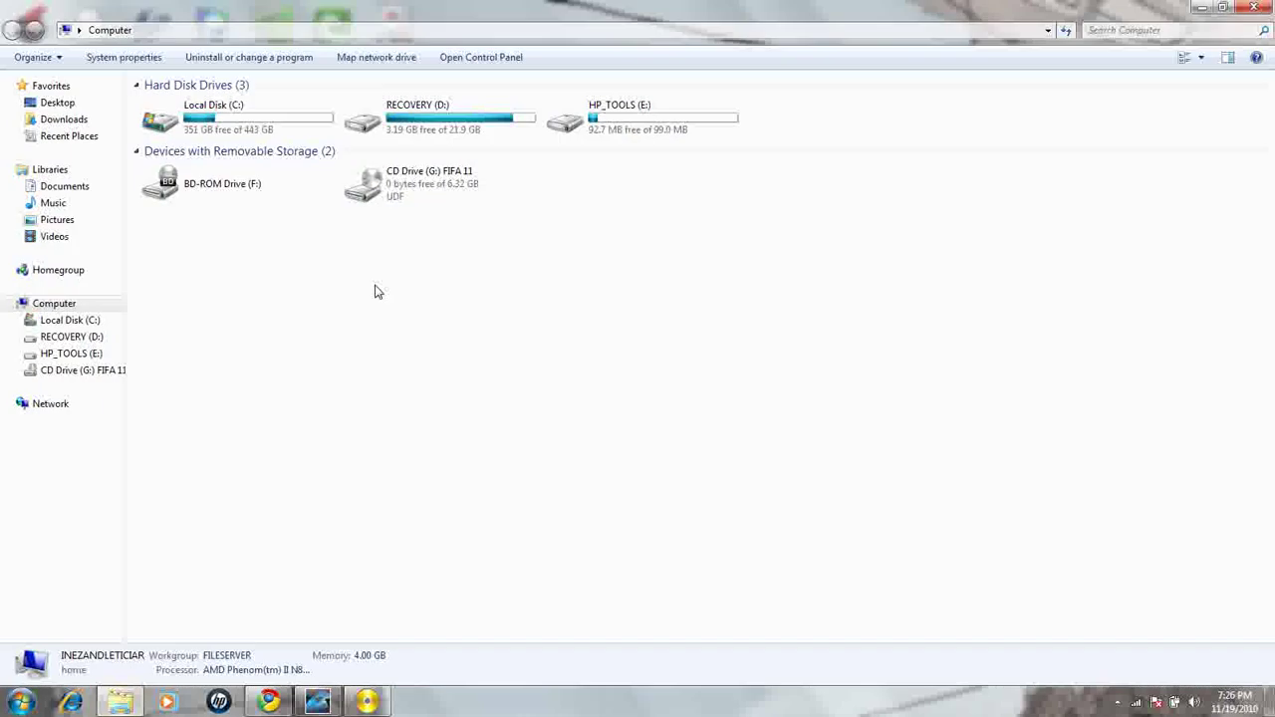
right_click(393, 198)
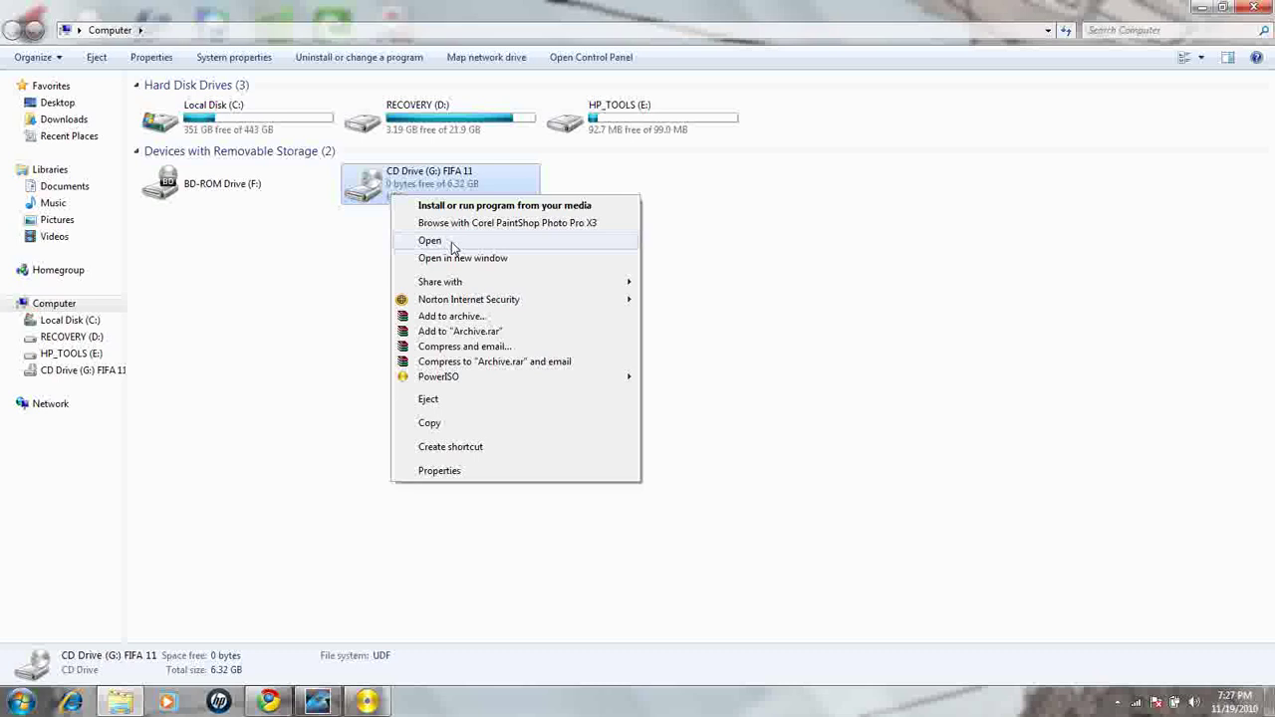
click(451, 241)
Look inside the drive's Crack folder, then go back to the Computer view.
click(449, 239)
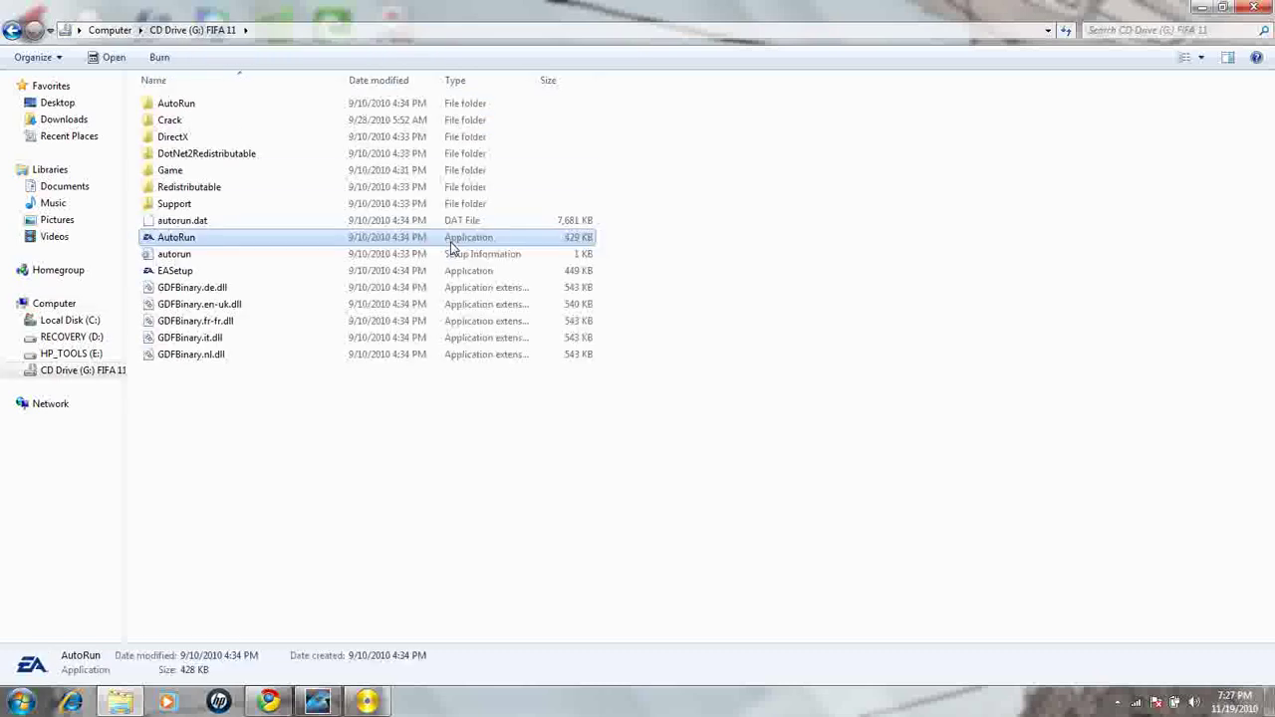
double_click(211, 122)
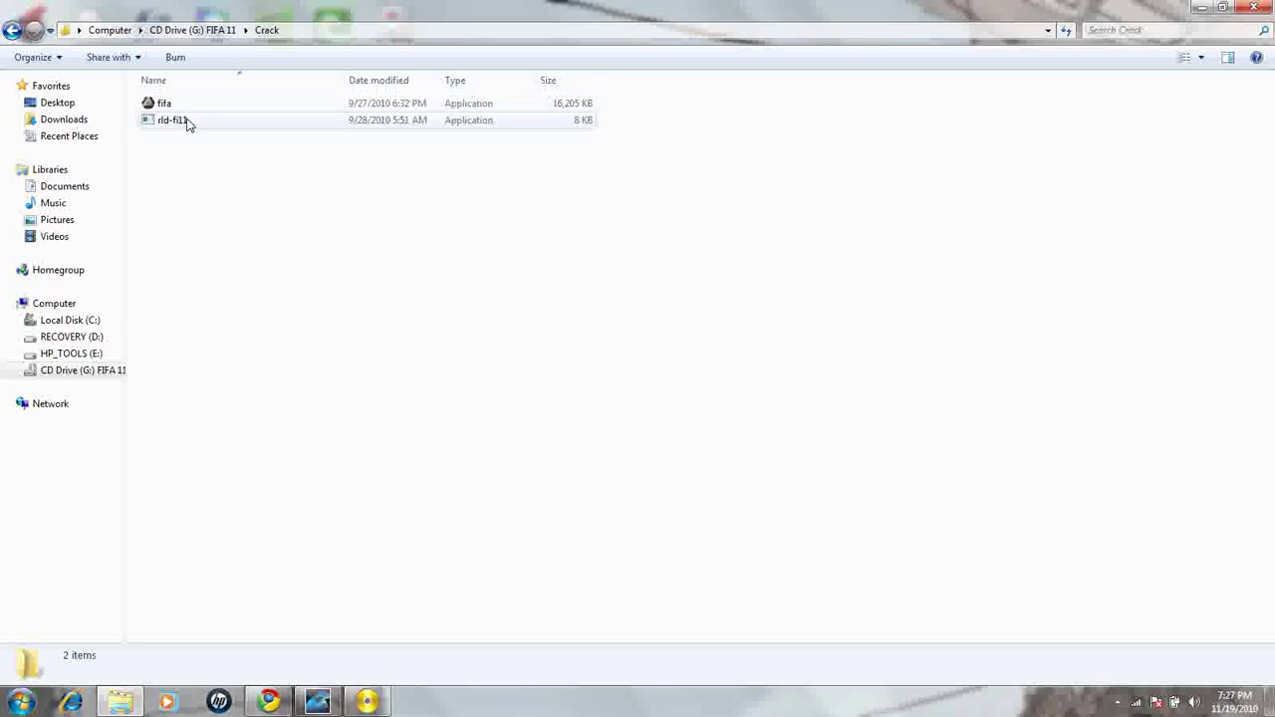
key(BackSpace)
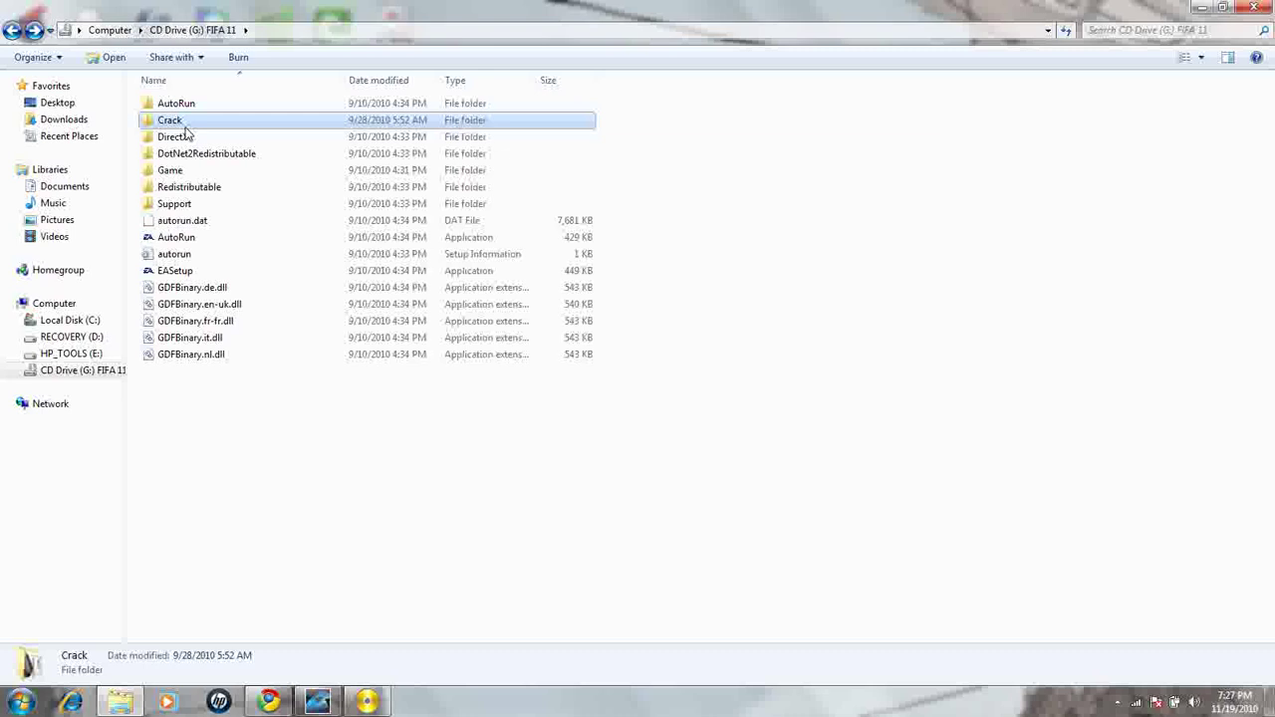
key(BackSpace)
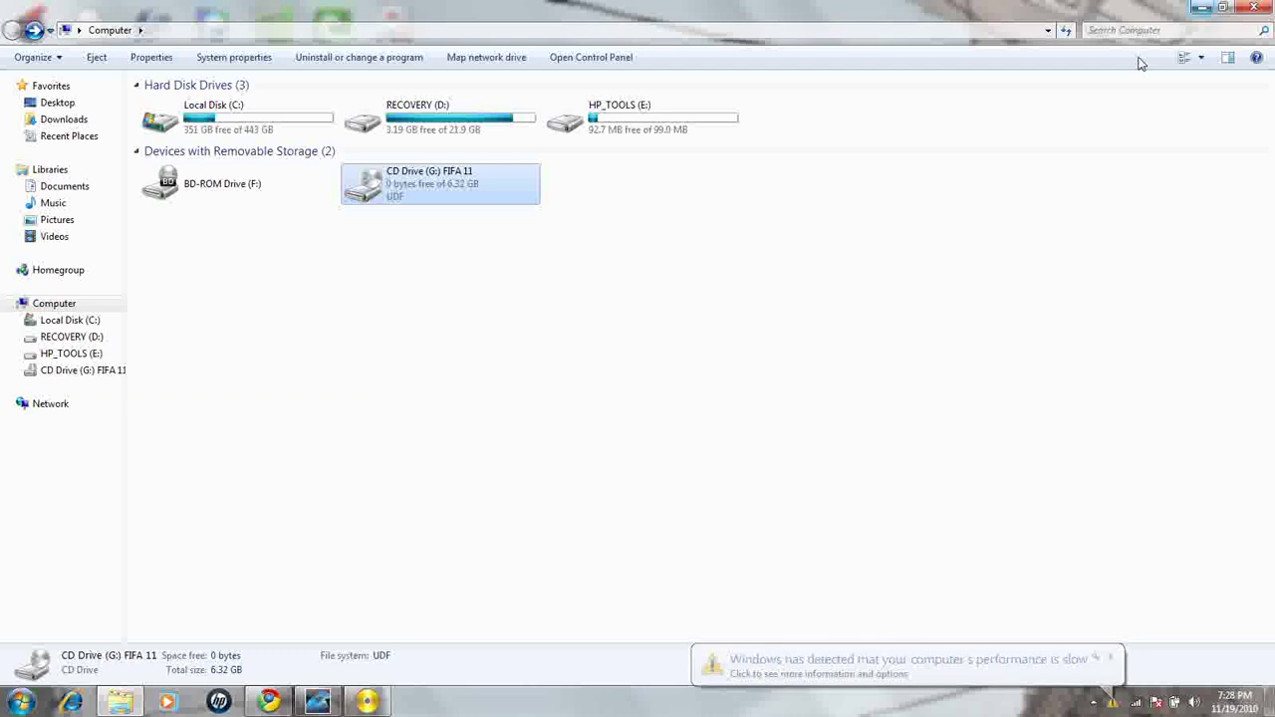
Restore a minimized program's window from the taskbar over the Computer window.
click(320, 702)
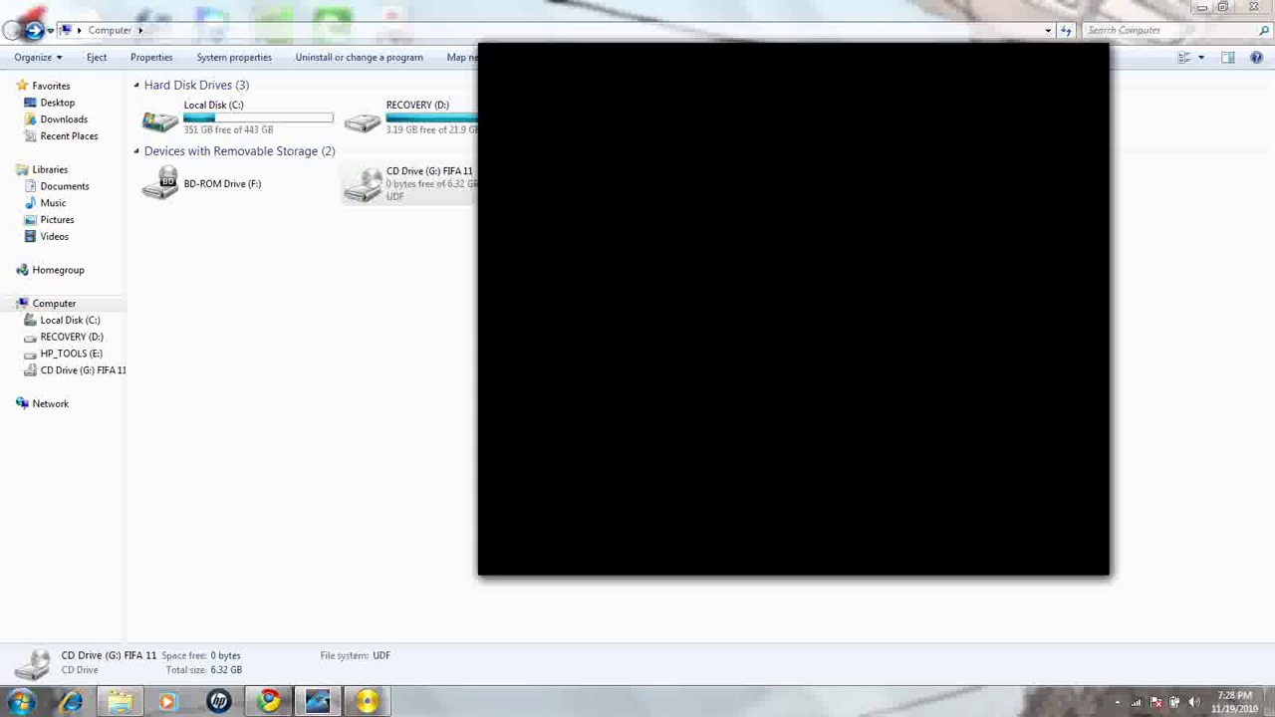